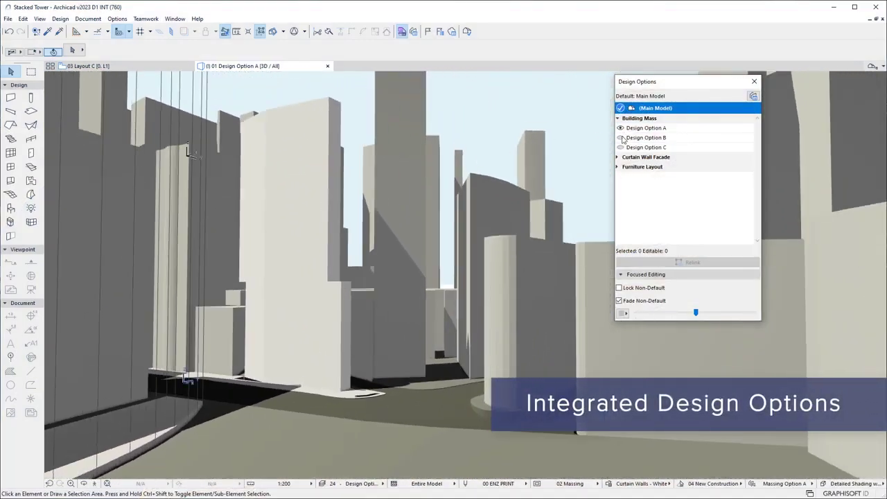
Step: Make Design Option B visible, hotlink the module into Apartments - Option B, and show Apartment Layout B in 3D
{"action": "left_click", "coordinate": [622, 138]}
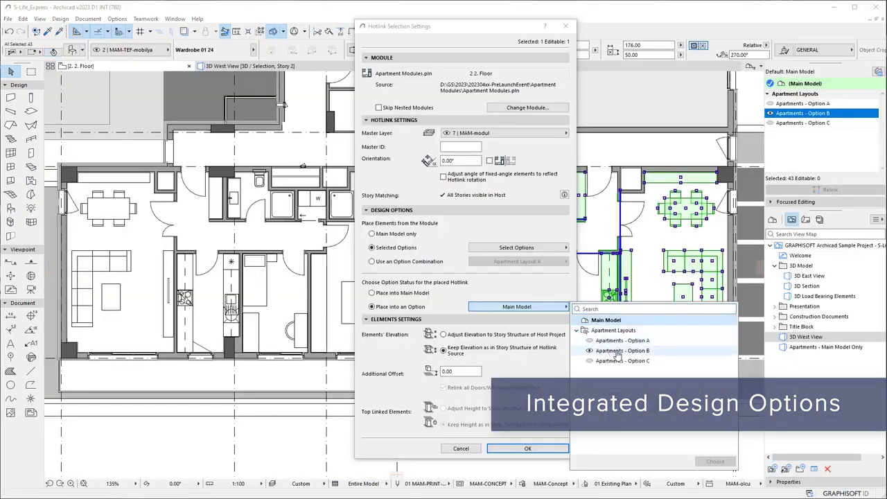
{"action": "left_click", "coordinate": [619, 351]}
{"action": "left_click", "coordinate": [715, 462]}
{"action": "left_click", "coordinate": [528, 449]}
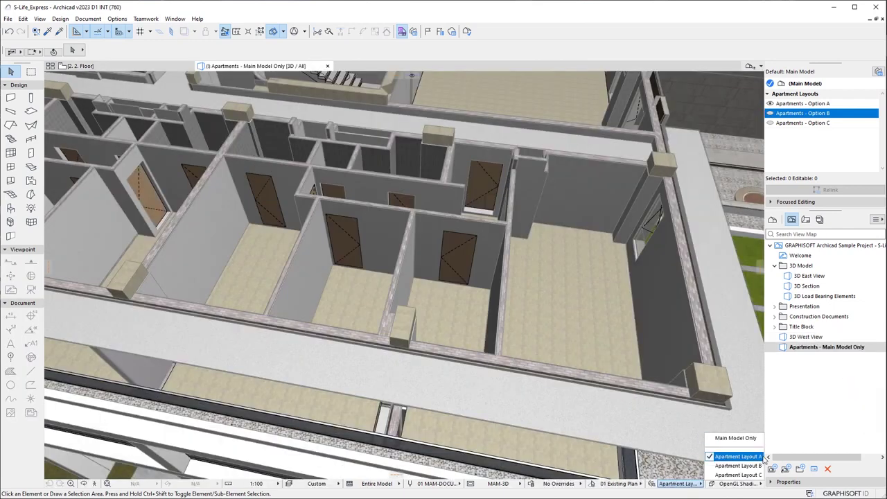
{"action": "left_click", "coordinate": [761, 466]}
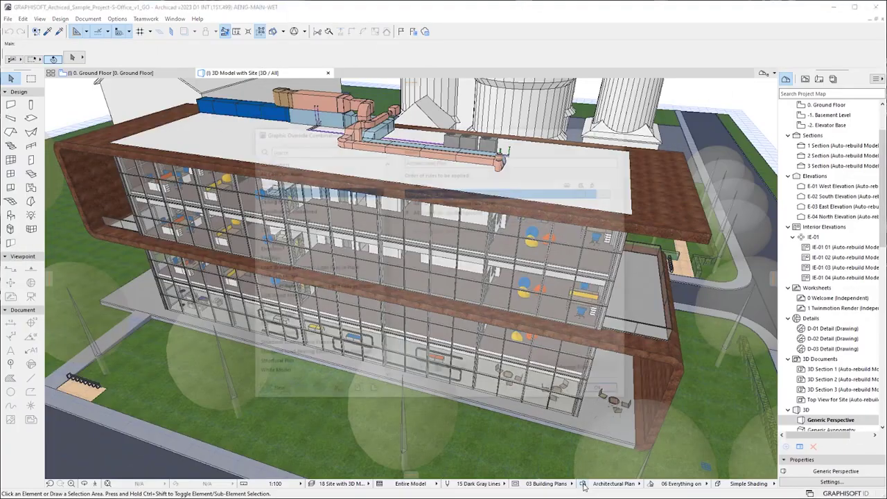
Step: Add a 'Fire Ratings - Fire Zones' override rule group and drag Dashed–Triple Dashed into the Dashed folder
{"action": "left_click", "coordinate": [581, 372]}
{"action": "left_click", "coordinate": [229, 410]}
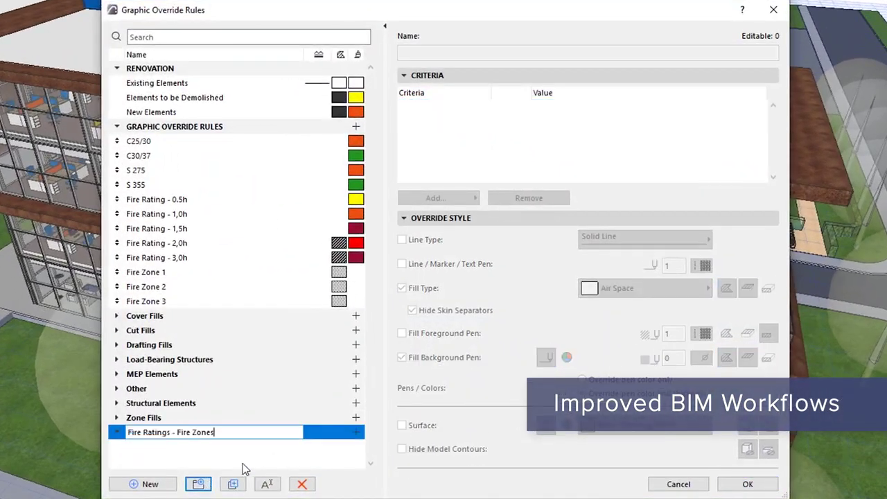
{"action": "key", "text": "Return"}
{"action": "left_click", "coordinate": [208, 200]}
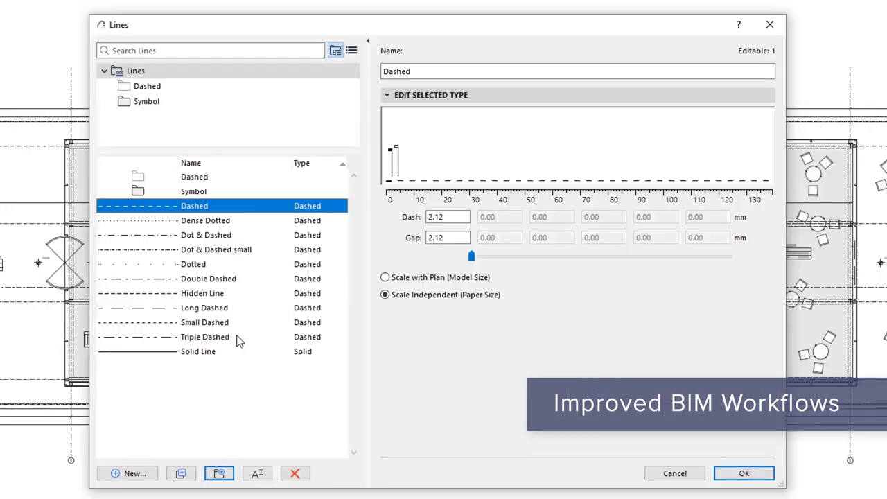
{"action": "left_click", "coordinate": [244, 339], "text": "shift"}
{"action": "left_click_drag", "start_coordinate": [244, 339], "coordinate": [224, 179]}
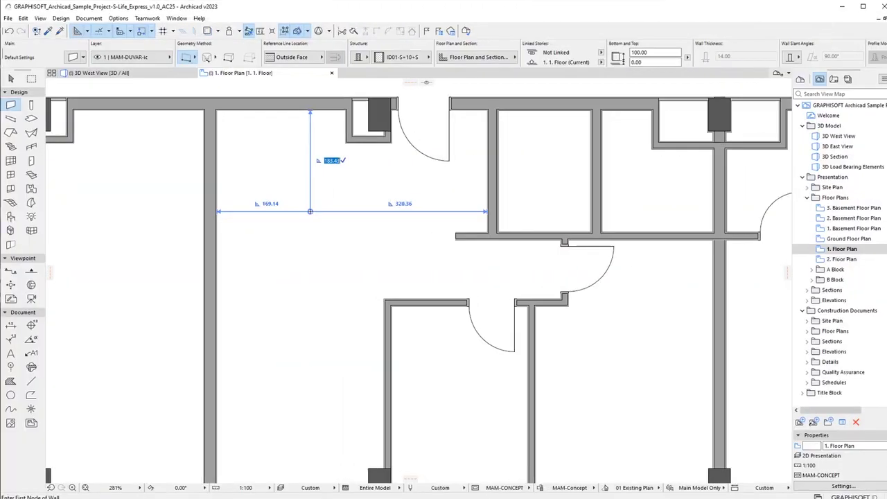
Step: Place the wall 200 from the left wall using the distance guide
{"action": "key", "text": "Tab"}
{"action": "type", "text": "200"}
{"action": "key", "text": "Return"}
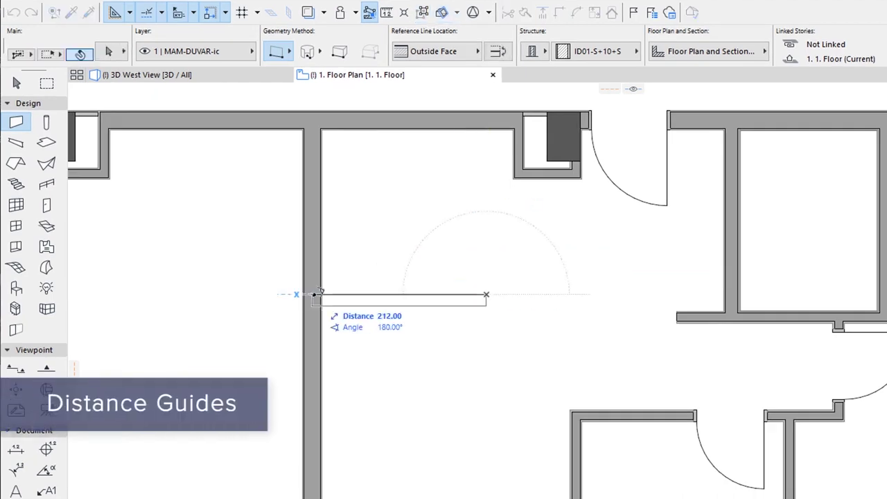
{"action": "left_click", "coordinate": [322, 294]}
Step: Make distance guides measure to centred reference lines and start a second wall 170 below
{"action": "left_click", "coordinate": [226, 12]}
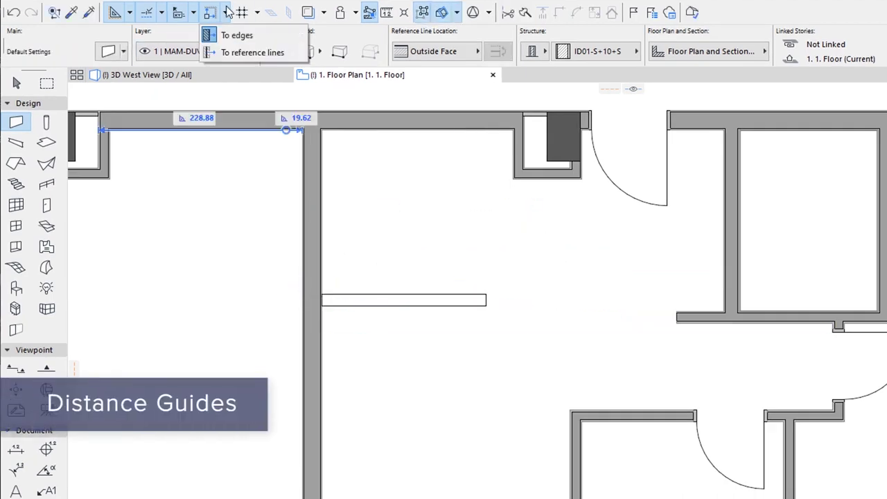
{"action": "left_click", "coordinate": [290, 53]}
{"action": "left_click", "coordinate": [477, 51]}
{"action": "left_click", "coordinate": [518, 65]}
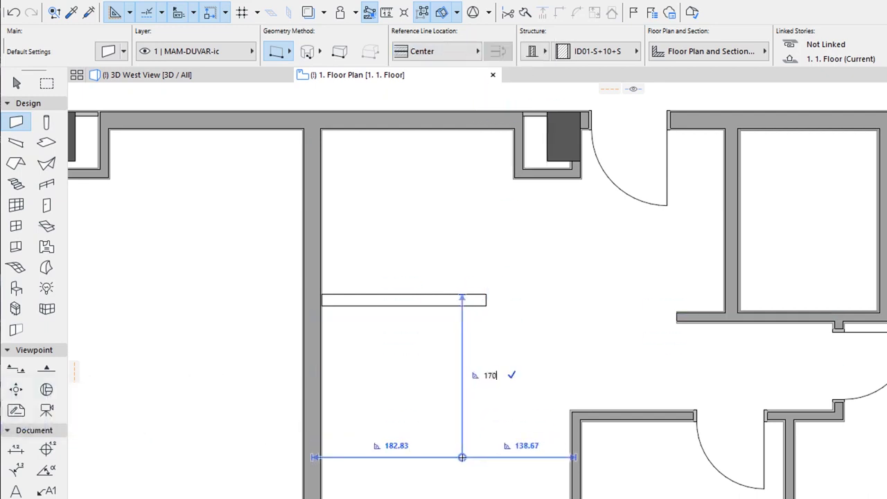
{"action": "key", "text": "Tab"}
{"action": "key", "text": "Return"}
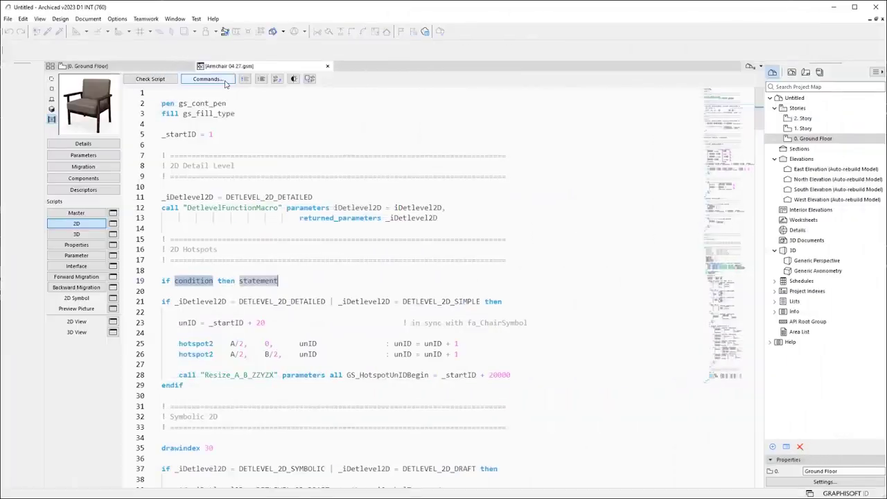
Step: Jump to the DrawMinimalSpace subroutine with Go to Symbol, then return to line 1
{"action": "left_click", "coordinate": [223, 80]}
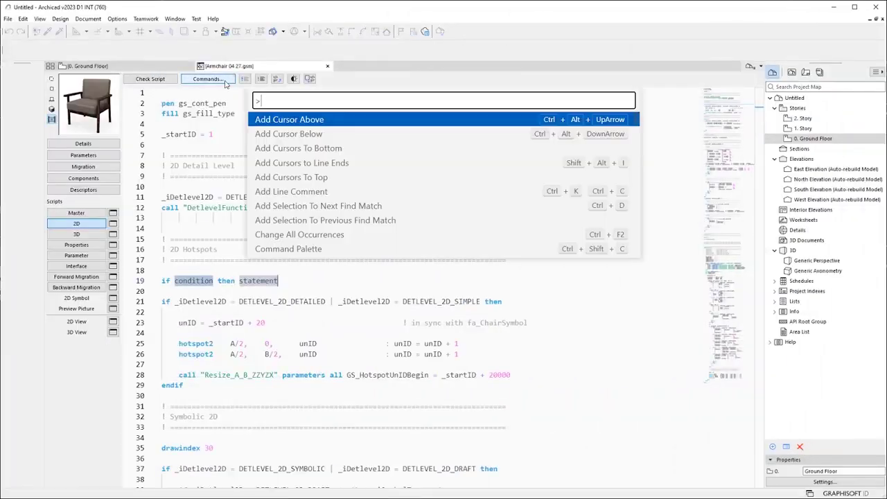
{"action": "key", "text": "BackSpace"}
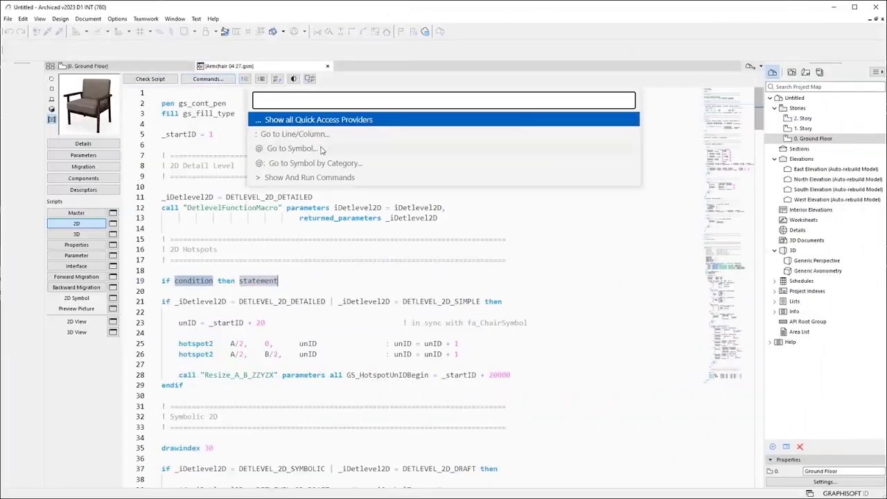
{"action": "left_click", "coordinate": [291, 148]}
{"action": "left_click", "coordinate": [331, 252]}
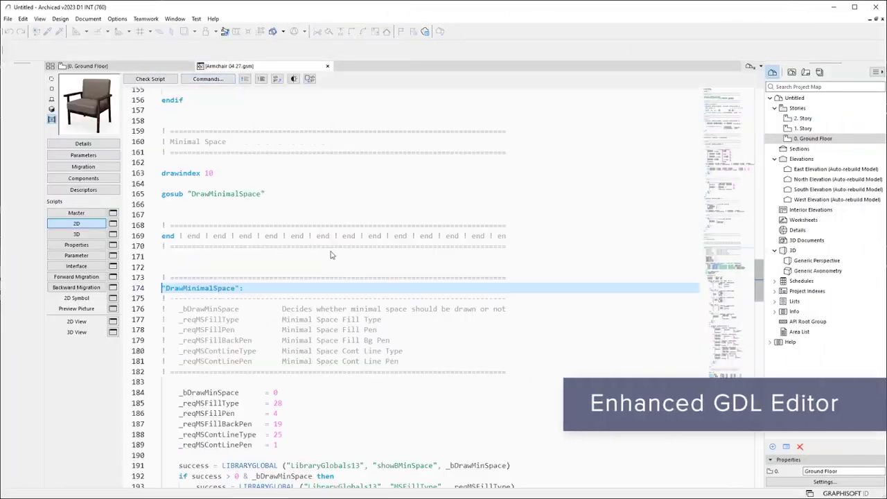
{"action": "left_click", "coordinate": [728, 107]}
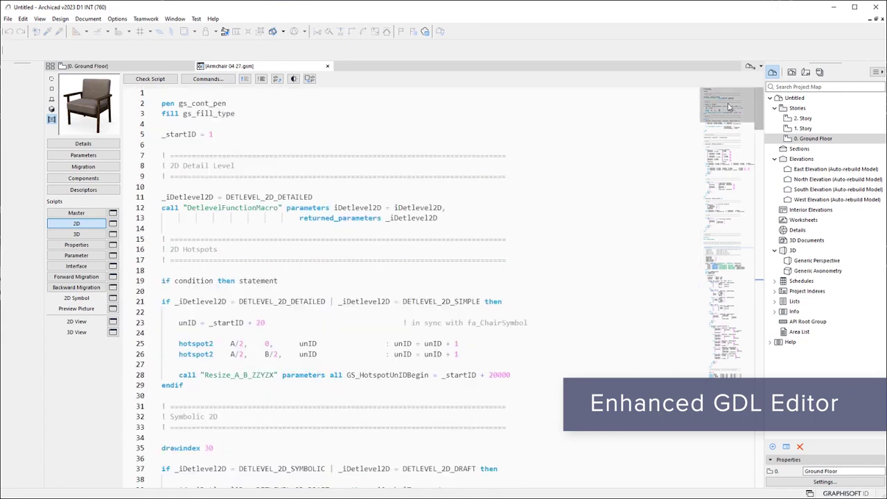
Step: Switch the GDL editor to a dark theme and delete the placeholder line 19
{"action": "left_click", "coordinate": [294, 79]}
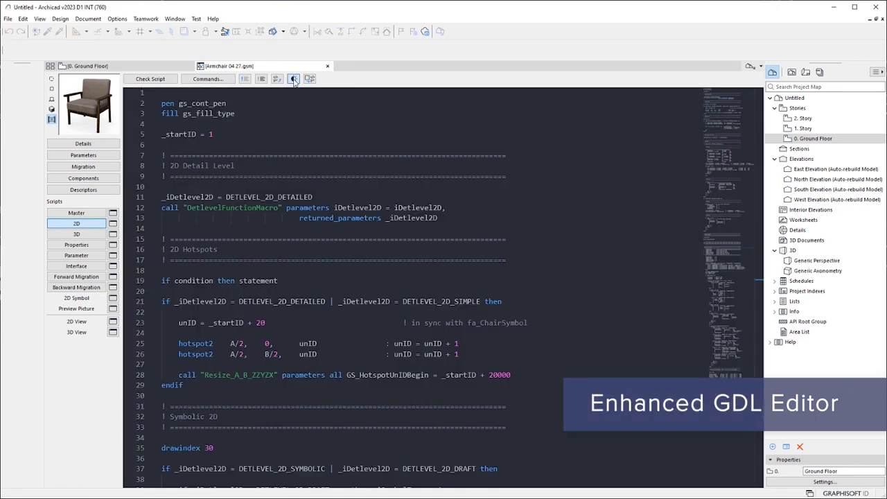
{"action": "left_click", "coordinate": [298, 280]}
{"action": "key", "text": "shift+Home"}
{"action": "key", "text": "Delete"}
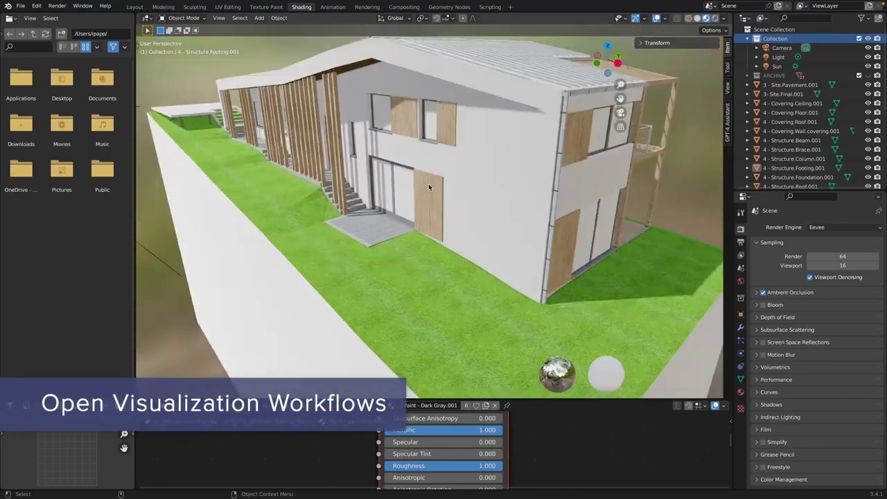
Step: Zoom out and orbit to a front view of the whole house and its grassy site
{"action": "scroll", "coordinate": [428, 188], "scroll_direction": "down", "scroll_amount": 3}
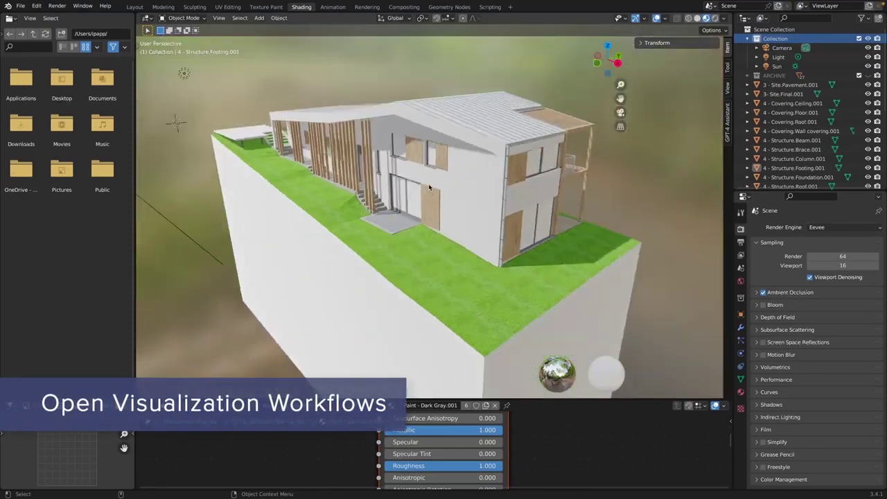
{"action": "mouse_move", "coordinate": [434, 182]}
{"action": "middle_mouse_down"}
{"action": "mouse_move", "coordinate": [322, 174]}
{"action": "mouse_move", "coordinate": [424, 194]}
{"action": "mouse_move", "coordinate": [439, 182]}
{"action": "middle_mouse_up"}
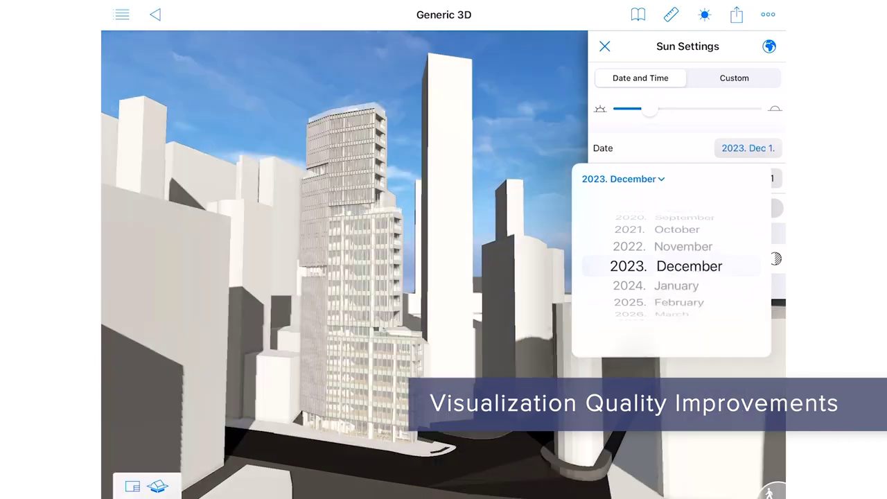
Step: Set the sun date to December 22 and bring up the Time field
{"action": "left_click", "coordinate": [619, 178]}
{"action": "left_click", "coordinate": [697, 303]}
{"action": "left_click", "coordinate": [764, 178]}
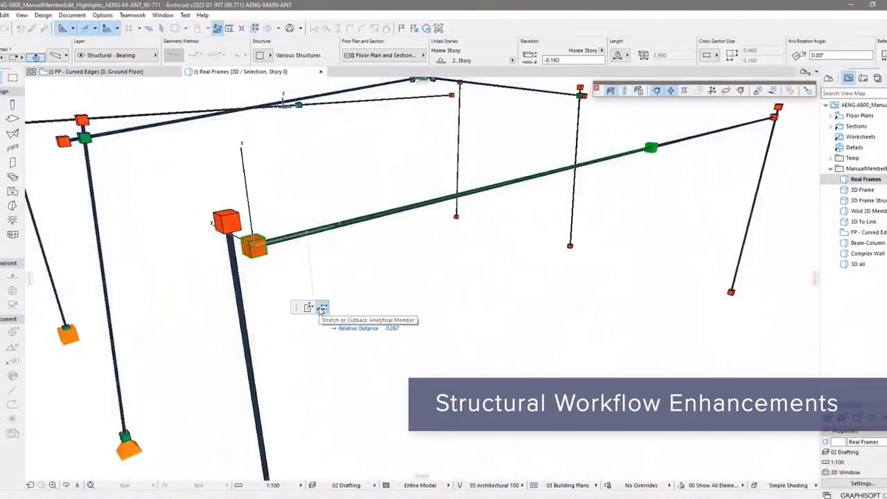
Step: Stretch the analytical beam's end node onto the column, then orbit to a left-front view
{"action": "left_click", "coordinate": [233, 249]}
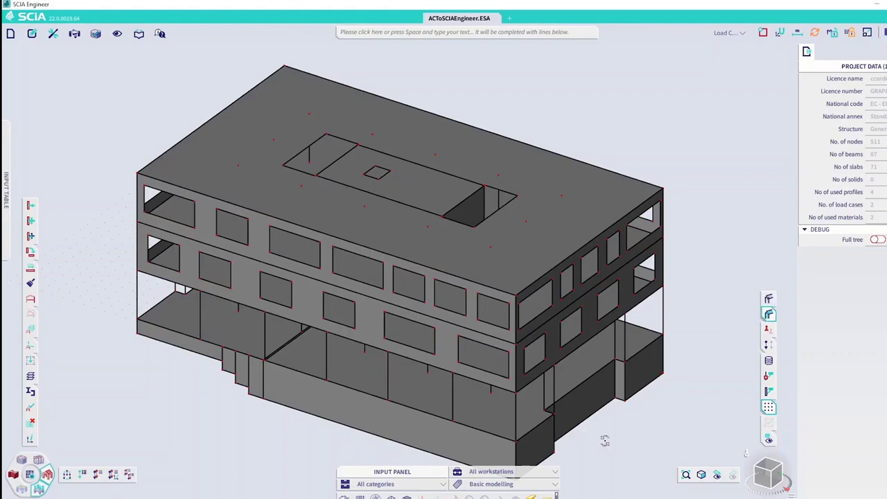
{"action": "middle_click_drag", "start_coordinate": [606, 438], "coordinate": [646, 439]}
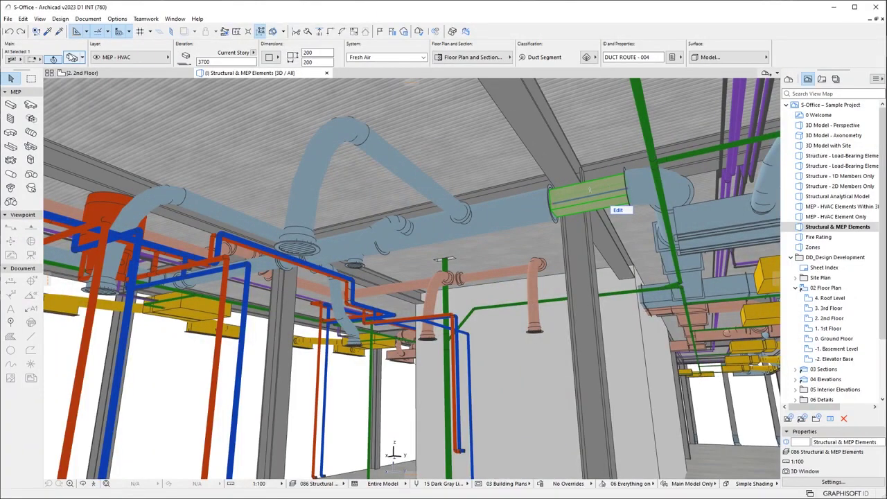
Step: Make the Fresh Air duct round with a 315 diameter and Flanged connections
{"action": "left_click", "coordinate": [73, 57]}
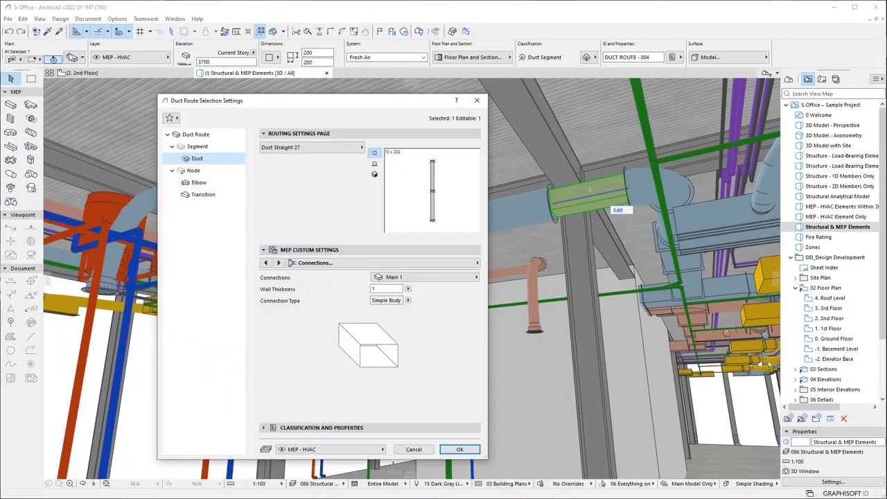
{"action": "left_click", "coordinate": [193, 133]}
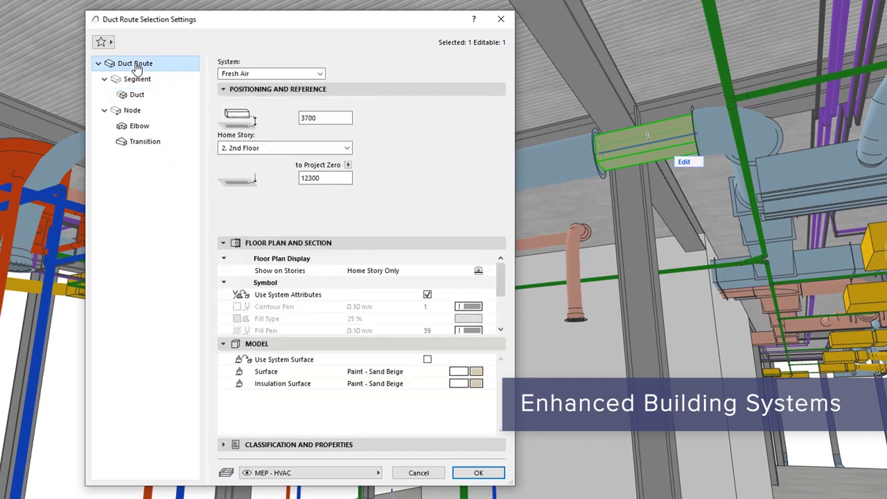
{"action": "left_click", "coordinate": [429, 361]}
{"action": "left_click", "coordinate": [161, 80]}
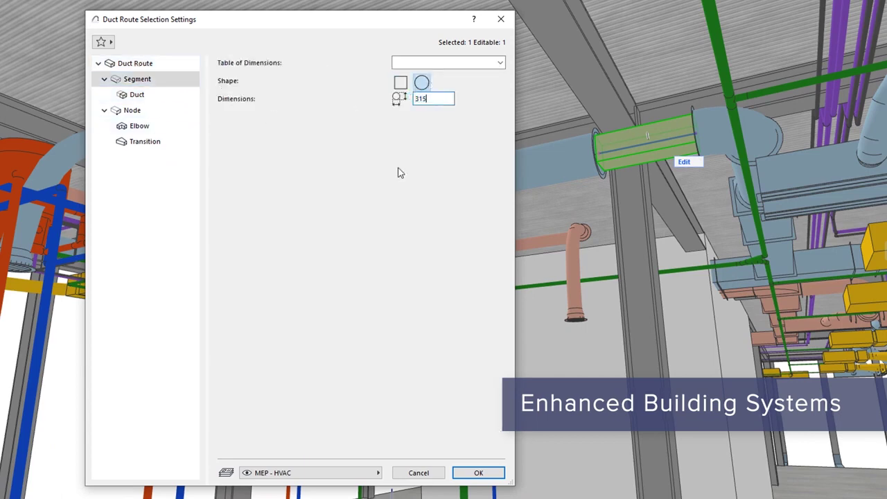
{"action": "left_click", "coordinate": [157, 98]}
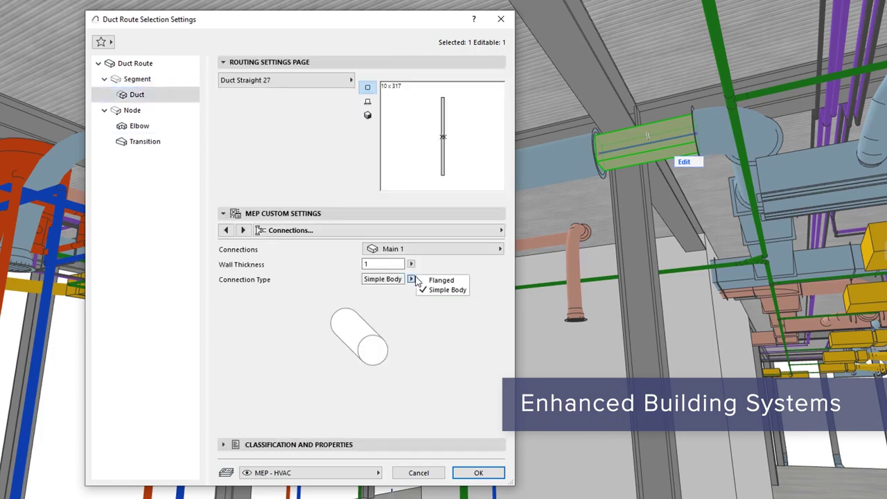
{"action": "left_click", "coordinate": [429, 281]}
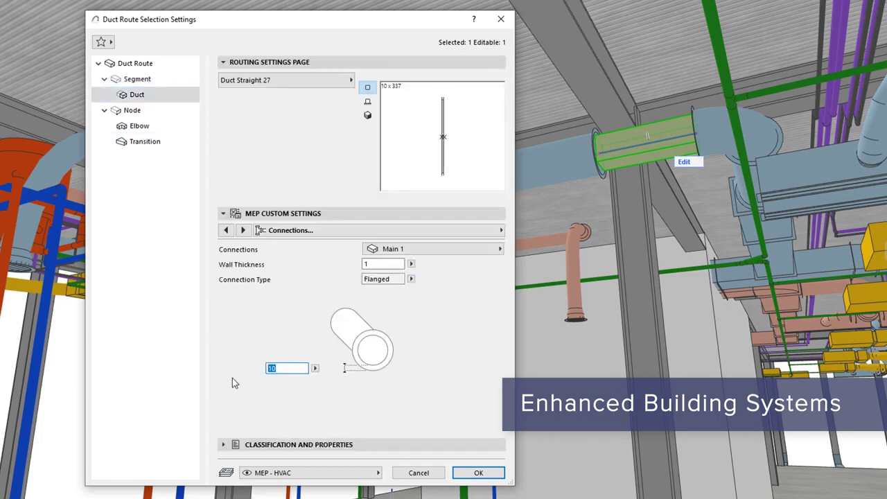
{"action": "left_click", "coordinate": [478, 473]}
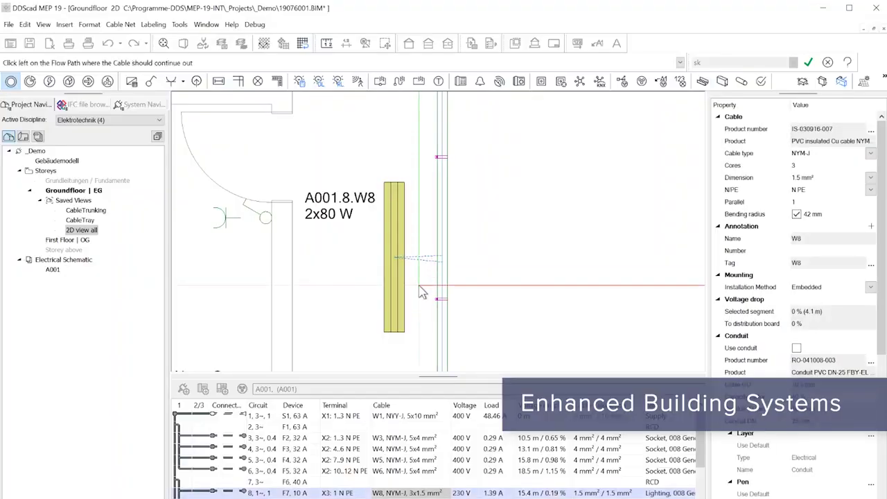
Step: Select the cable tray beside the fire alarm and bring up its editing options
{"action": "scroll", "coordinate": [421, 291], "scroll_direction": "down", "scroll_amount": 4}
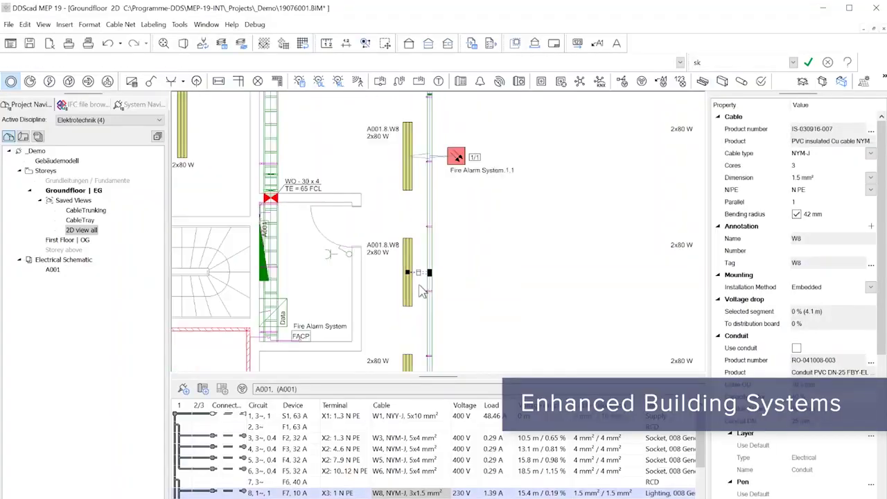
{"action": "scroll", "coordinate": [425, 368], "scroll_direction": "up", "scroll_amount": 5}
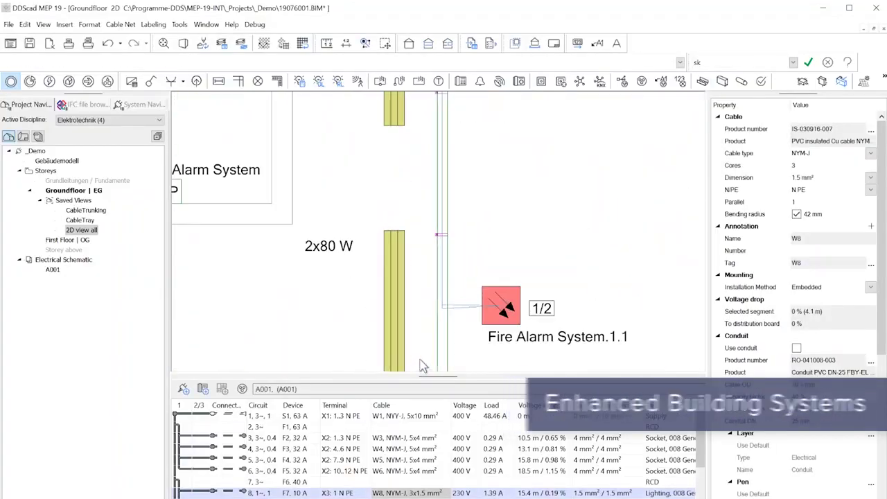
{"action": "left_click", "coordinate": [441, 350]}
{"action": "right_click", "coordinate": [441, 351]}
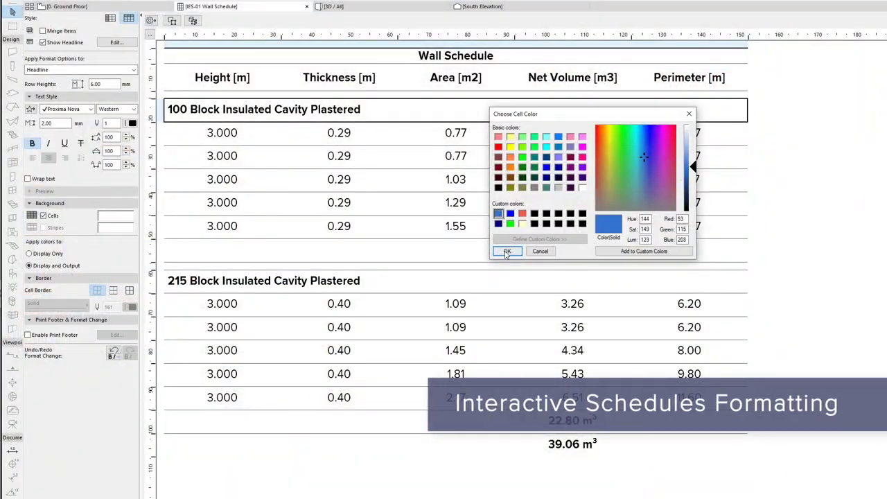
Step: Give the Wall Schedule's headline cells a blue background with white text
{"action": "left_click", "coordinate": [507, 252]}
{"action": "left_click", "coordinate": [132, 124]}
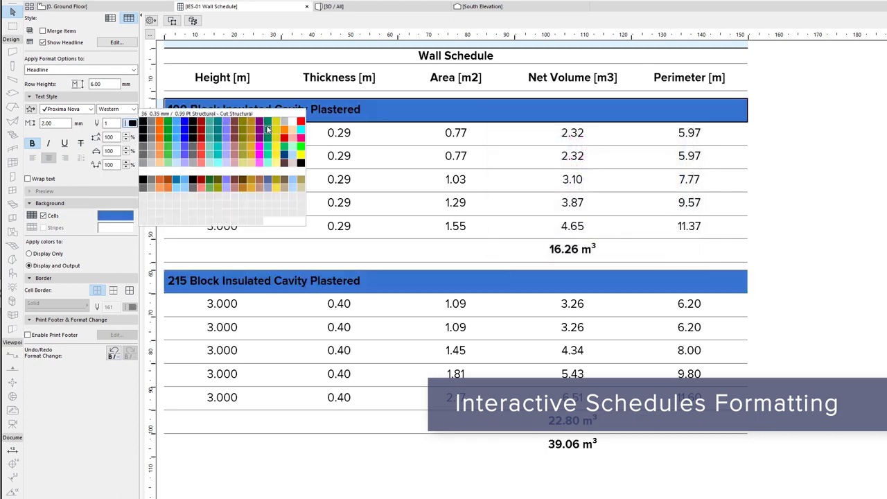
{"action": "left_click", "coordinate": [292, 123]}
Step: Give the value rows a pale yellow striped background
{"action": "left_click", "coordinate": [277, 137]}
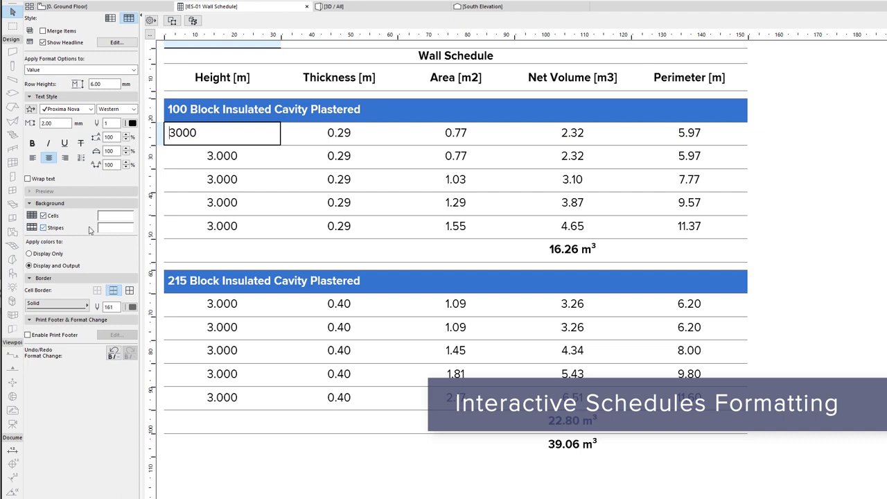
{"action": "left_click", "coordinate": [114, 216]}
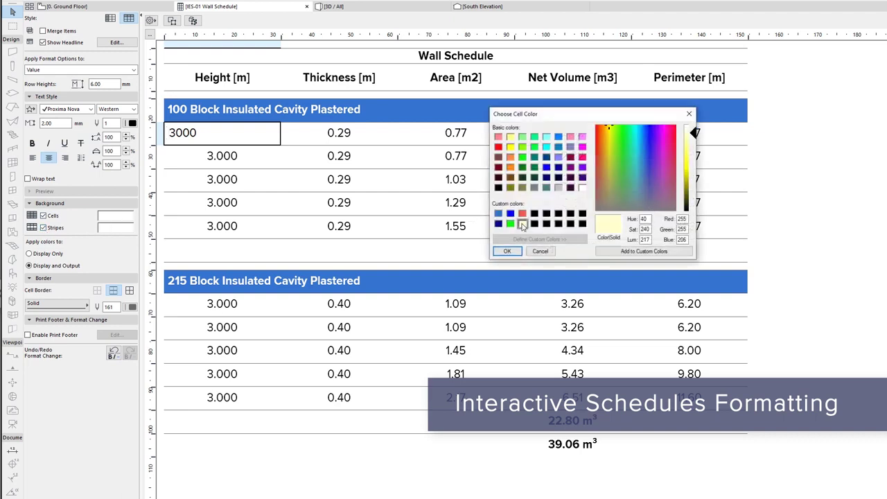
{"action": "left_click", "coordinate": [508, 252]}
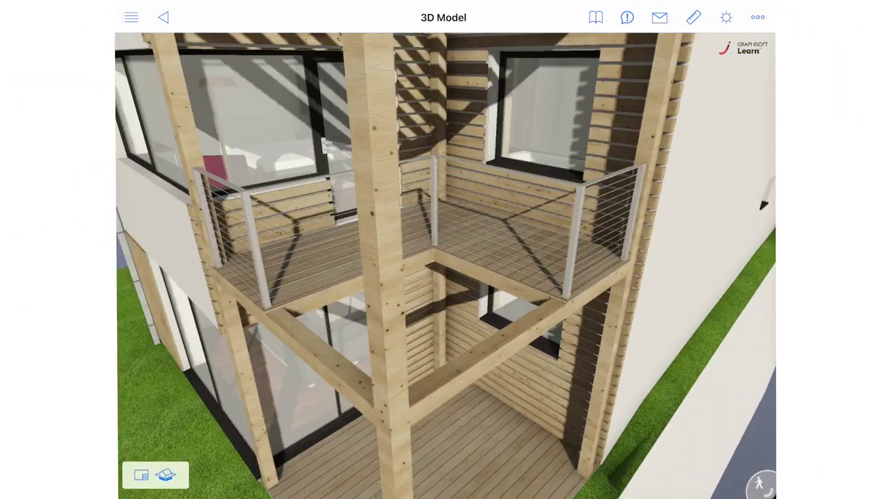
Step: Create a balcony railing issue described 'Reshape into rectangle' with a red-marked snapshot
{"action": "left_click", "coordinate": [312, 229]}
{"action": "left_click", "coordinate": [627, 18]}
{"action": "left_click", "coordinate": [758, 79]}
{"action": "type", "text": "Reshape into rectangle"}
{"action": "left_click", "coordinate": [749, 238]}
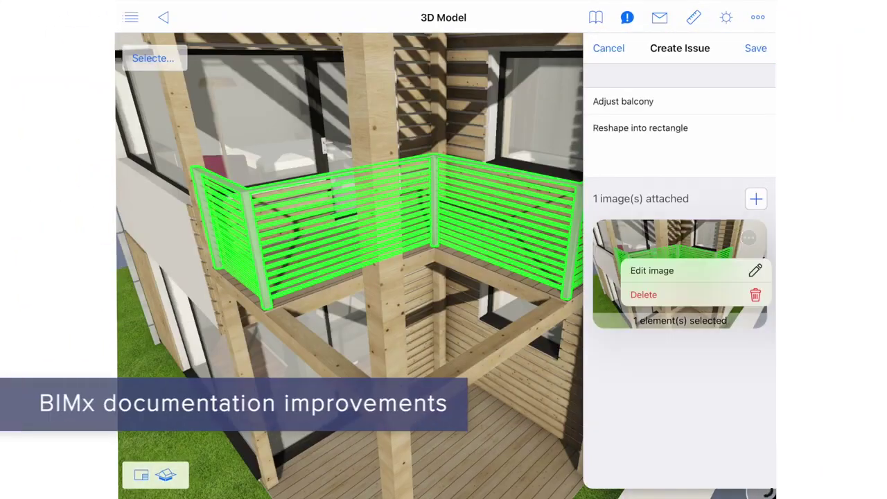
{"action": "left_click", "coordinate": [638, 271]}
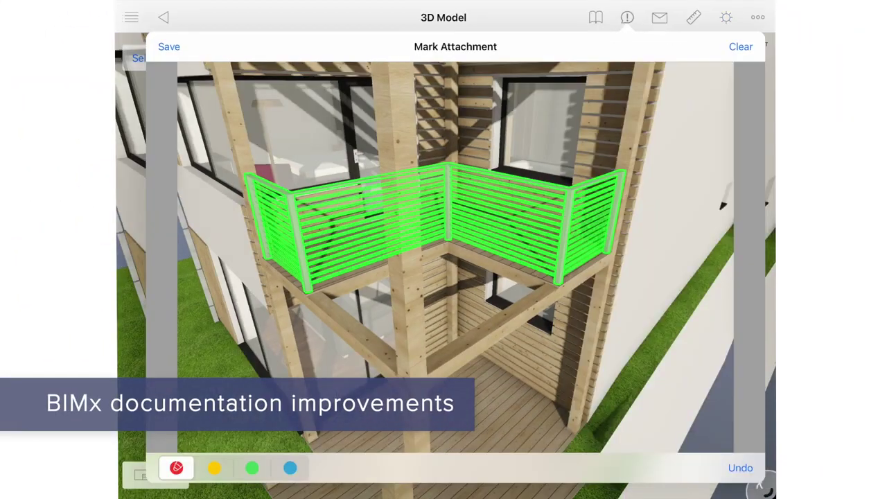
{"action": "left_click_drag", "start_coordinate": [399, 378], "coordinate": [610, 258]}
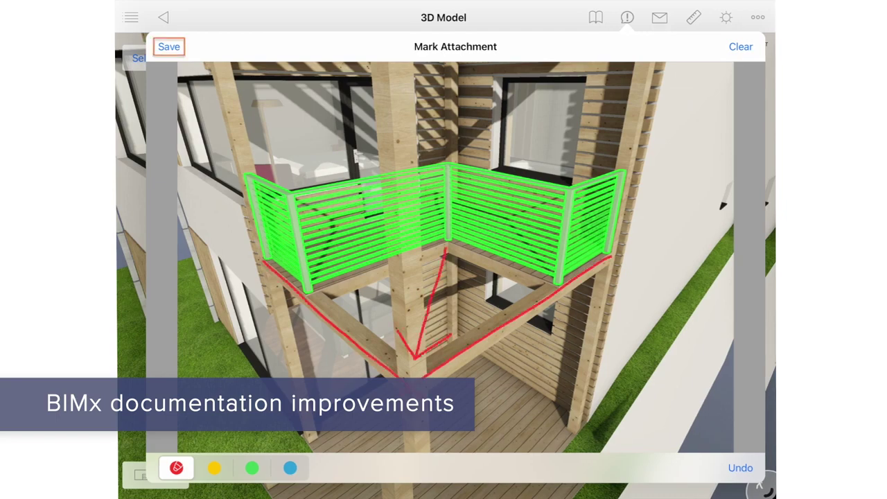
{"action": "left_click", "coordinate": [168, 47]}
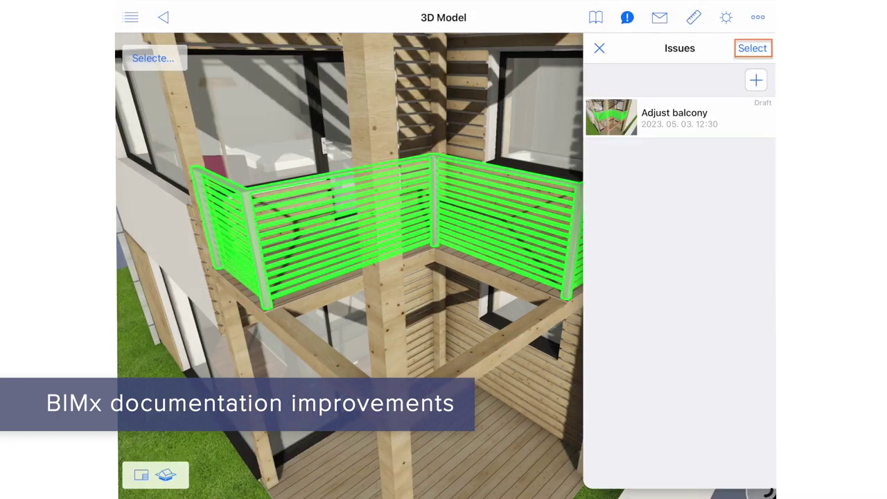
Step: Send the Adjust balcony issue to Archicad with note 'Please take care of this issue' and import it
{"action": "left_click", "coordinate": [752, 48]}
{"action": "left_click", "coordinate": [680, 118]}
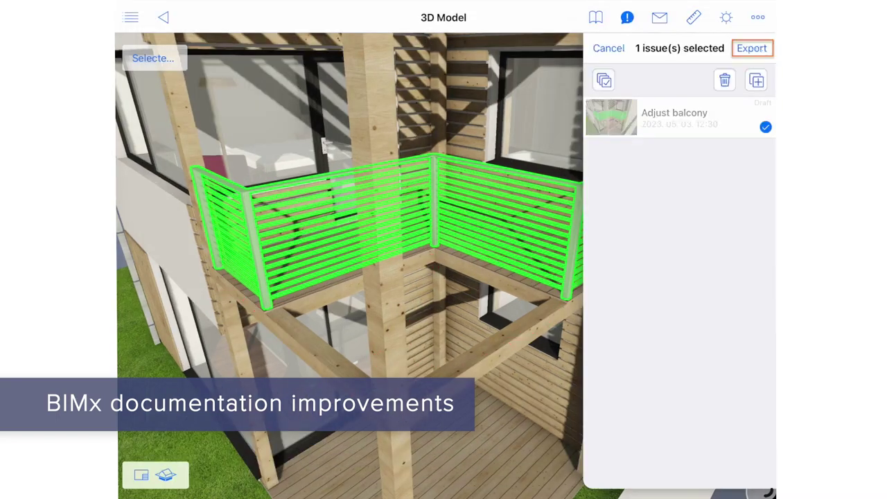
{"action": "left_click", "coordinate": [752, 47]}
{"action": "left_click", "coordinate": [684, 74]}
{"action": "type", "text": "Please take care of this issue"}
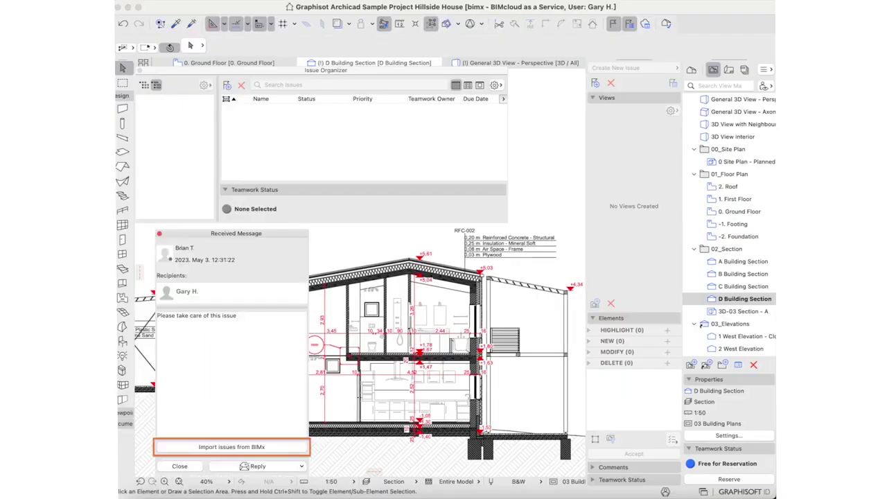
{"action": "left_click", "coordinate": [194, 377]}
{"action": "left_click", "coordinate": [232, 442]}
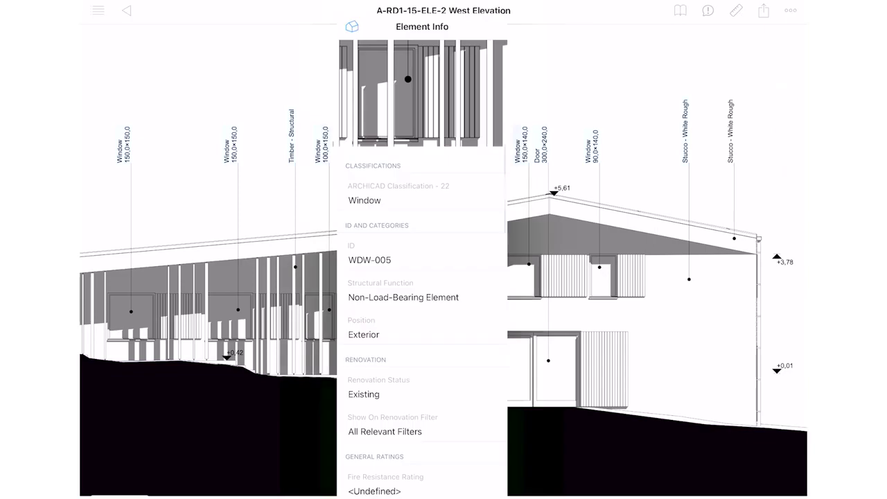
Step: Scroll down and back up the West Elevation sheet to review its window, door, timber and stucco tags
{"action": "scroll", "coordinate": [422, 277], "scroll_direction": "down", "scroll_amount": 3}
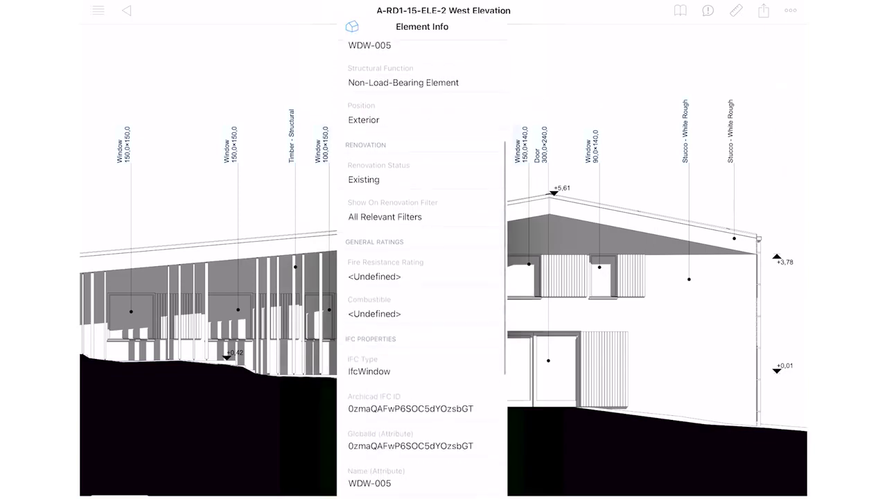
{"action": "scroll", "coordinate": [423, 271], "scroll_direction": "up", "scroll_amount": 3}
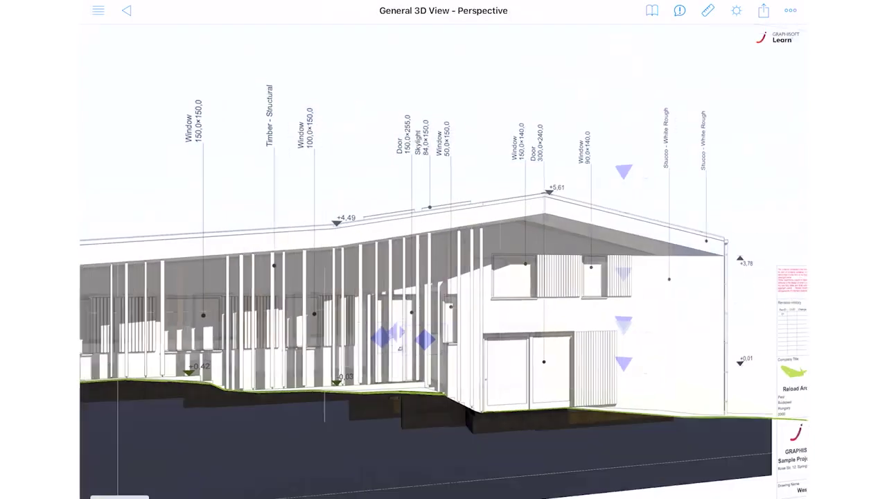